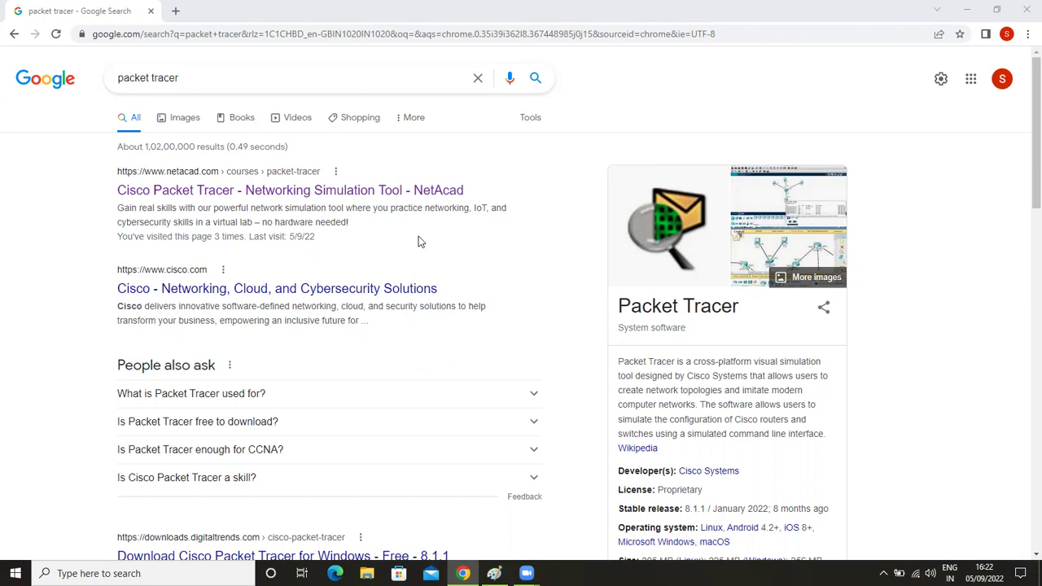
Step: Open the Cisco Packet Tracer result from netacad.com and log in to the Networking Academy account
left_click(172, 11)
left_click(85, 11)
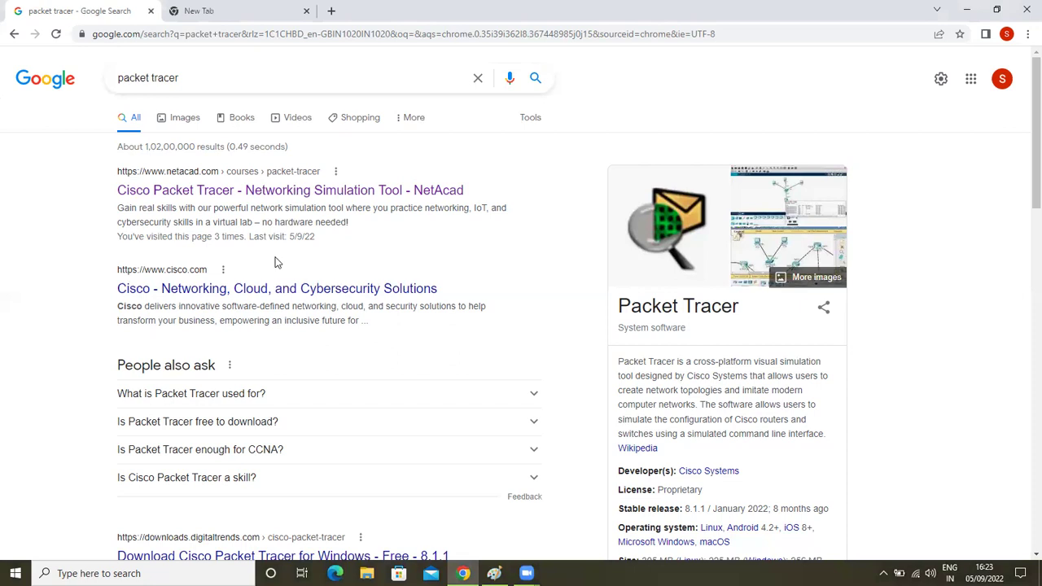
left_click(170, 195)
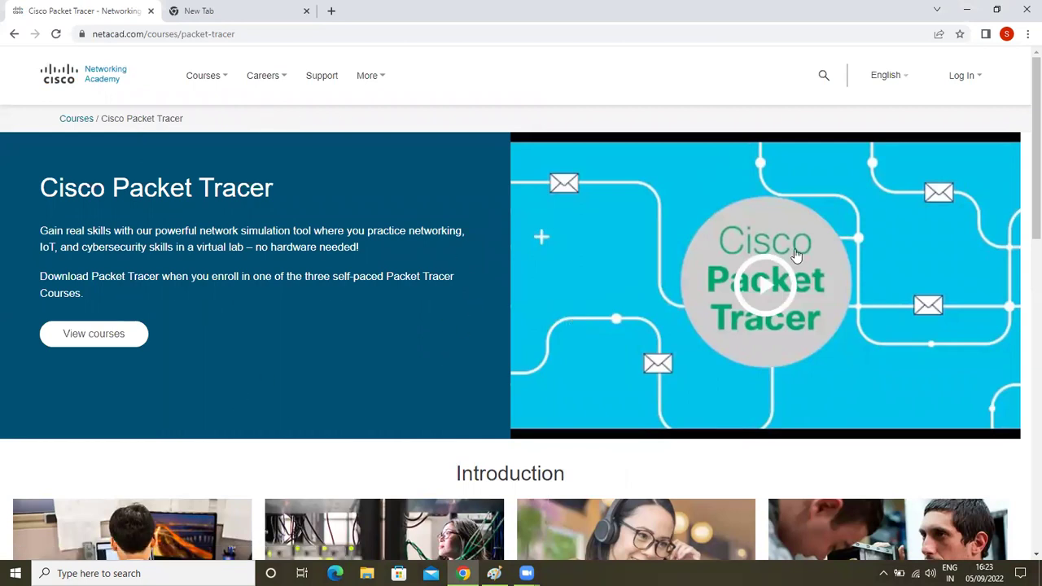
left_click(960, 82)
mouse_move(980, 76)
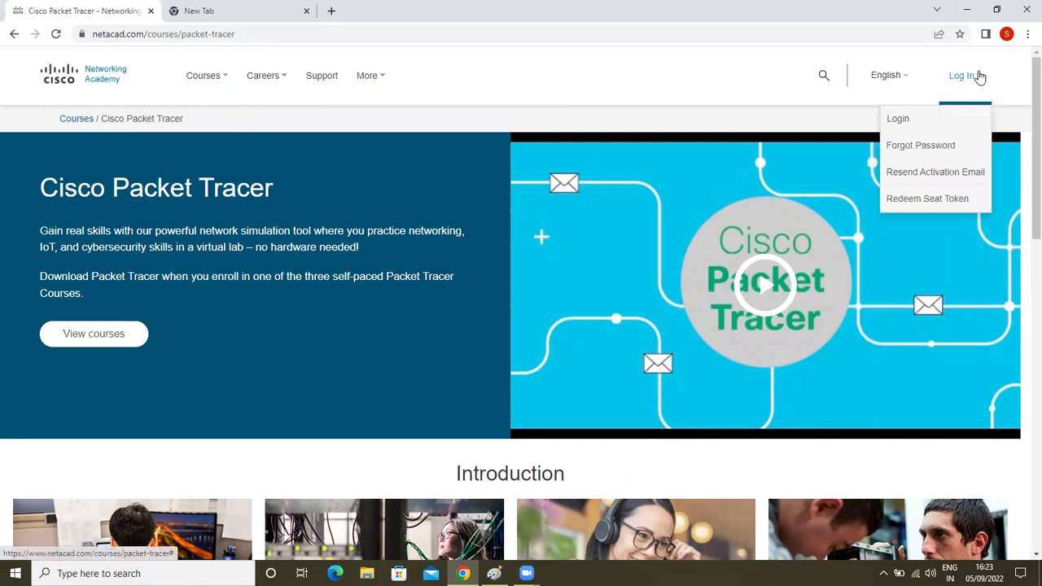
left_click(963, 118)
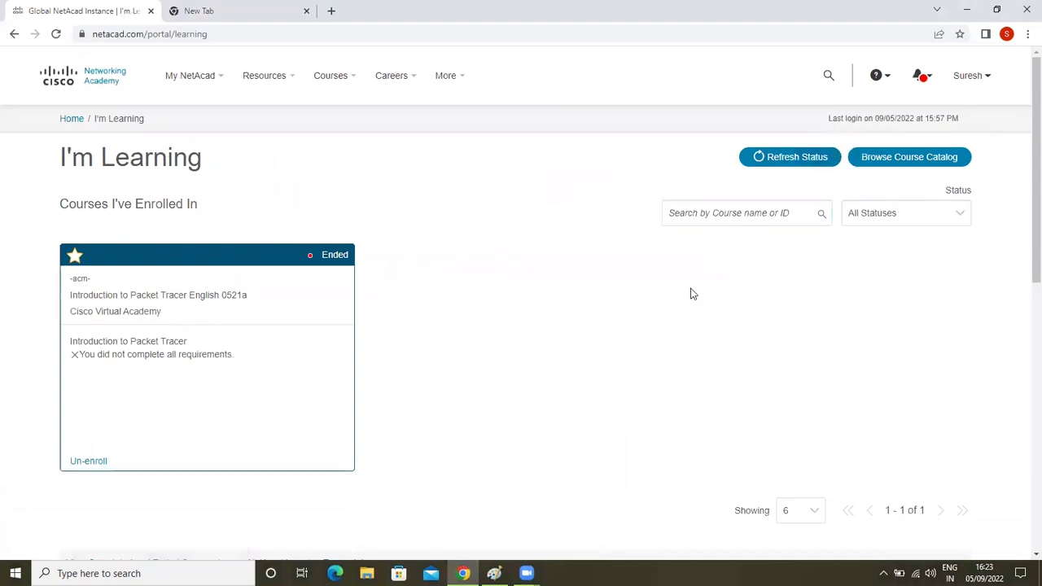
Step: Go to the Download Packet Tracer page among the Networking Academy resources
mouse_move(984, 75)
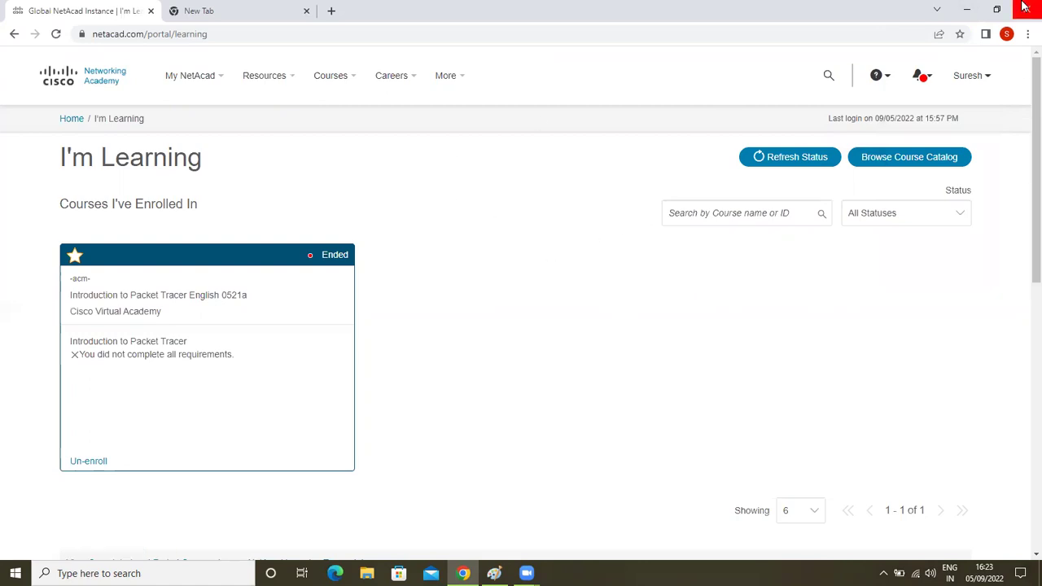
mouse_move(290, 79)
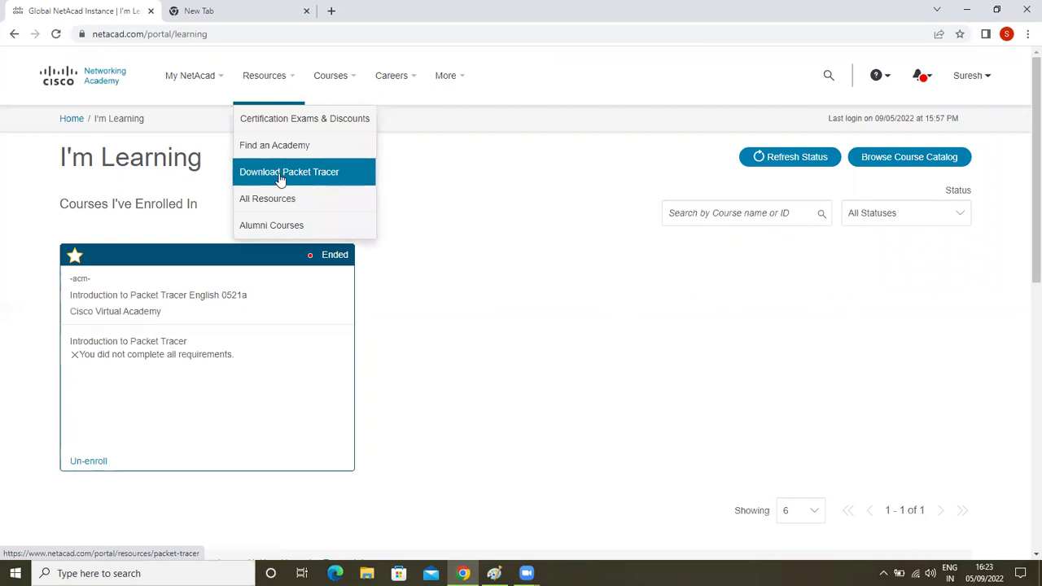
left_click_drag(281, 179, 470, 182)
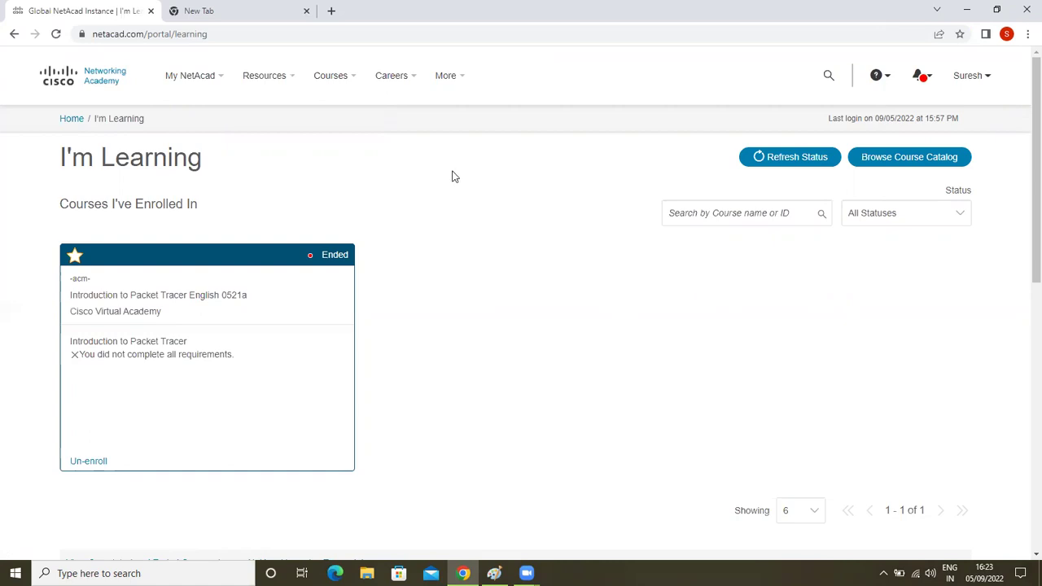
mouse_move(221, 83)
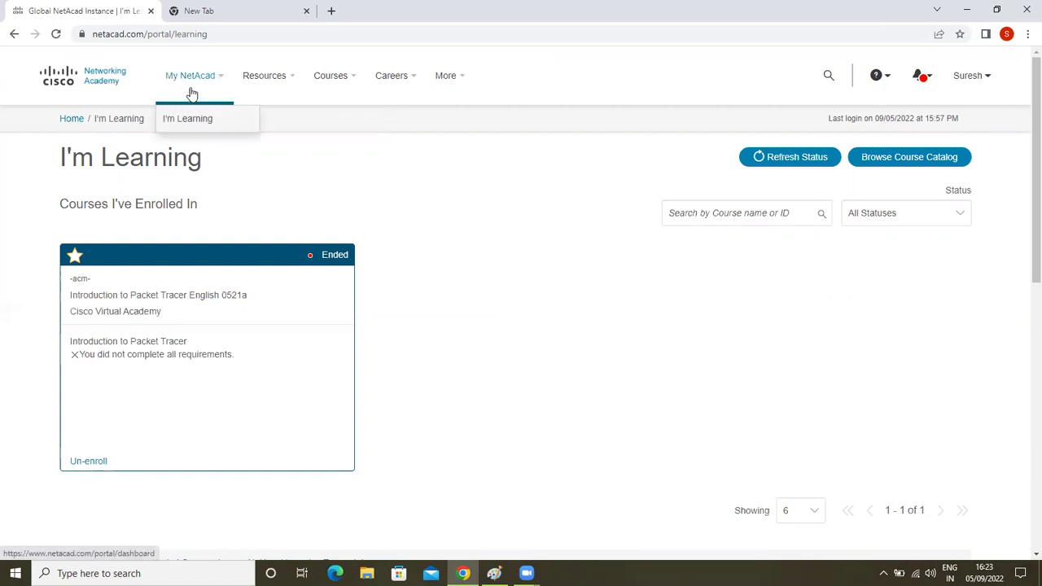
mouse_move(253, 87)
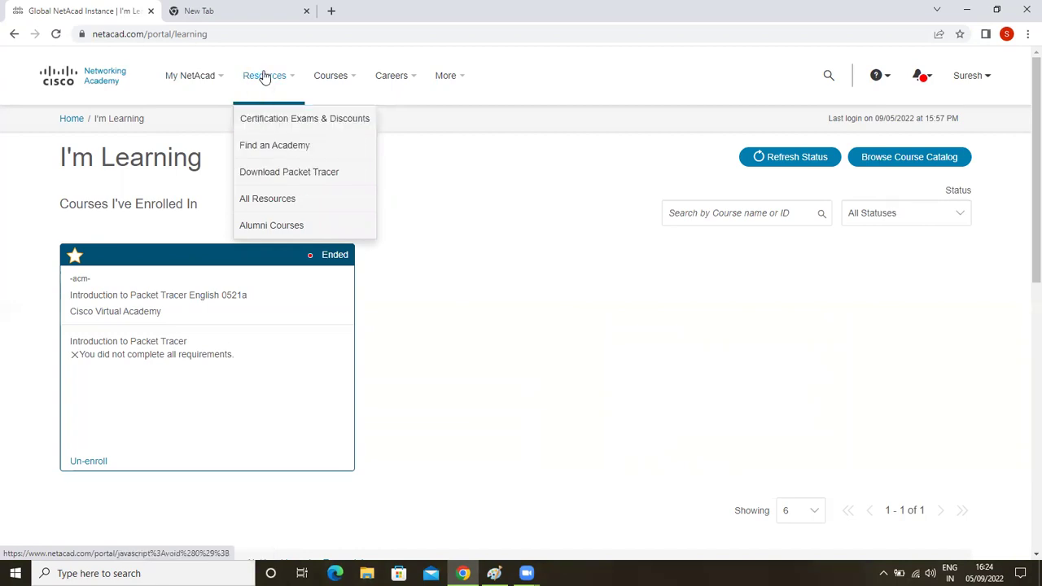
left_click(297, 172)
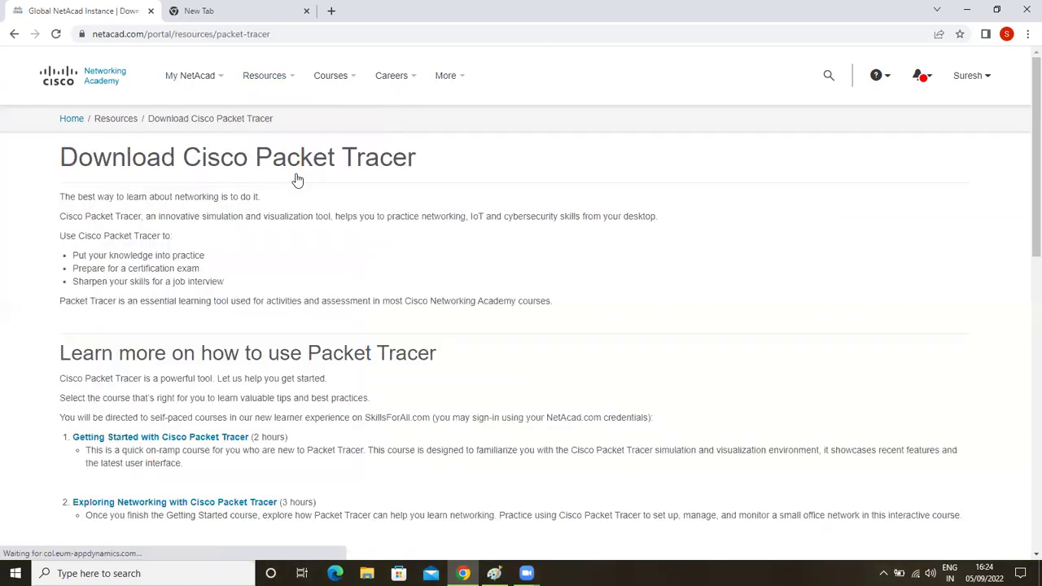
Step: Download the 64-bit Windows Desktop Version 8.2.0 of Packet Tracer and open the browser's download list
scroll(306, 232, "down", 7)
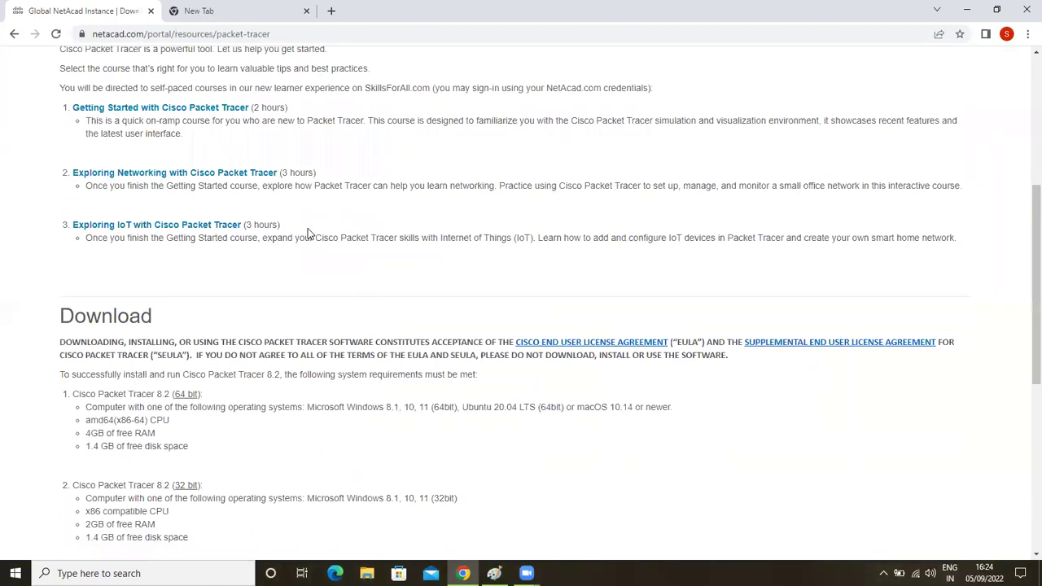
scroll(308, 233, "down", 1)
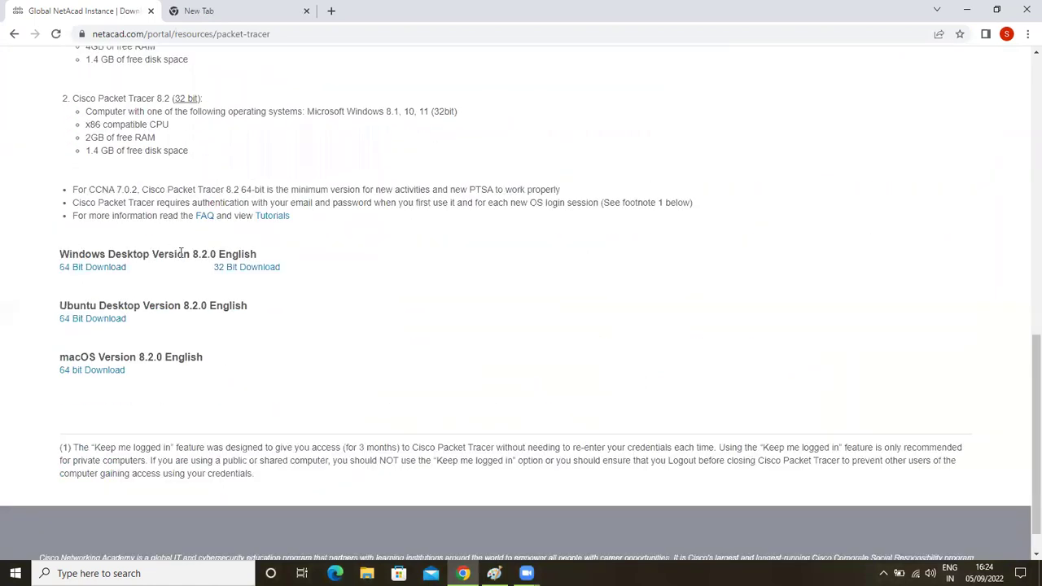
left_click_drag(217, 254, 189, 253)
left_click(344, 239)
left_click(100, 272)
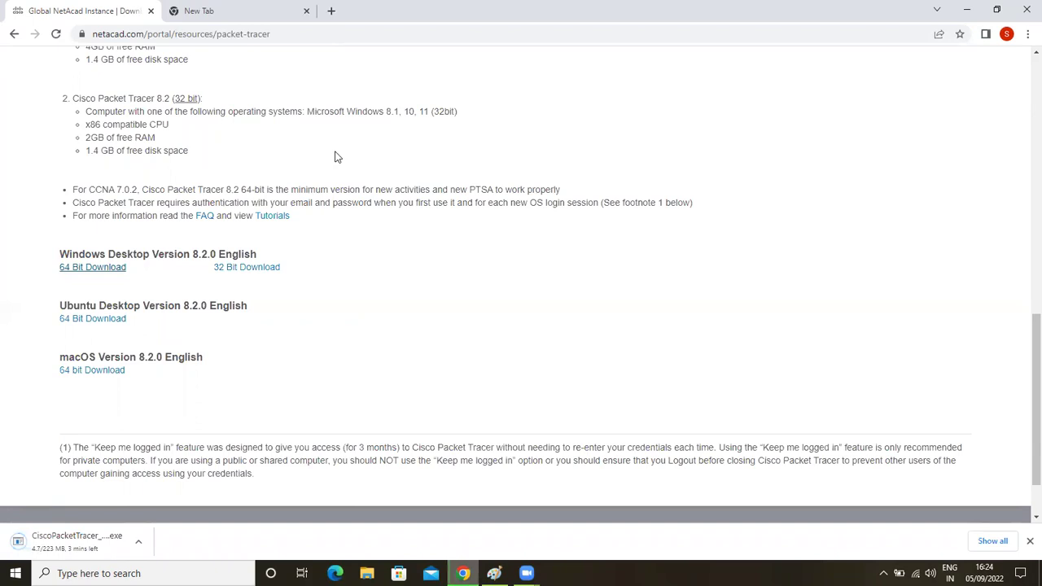
key("ctrl+j")
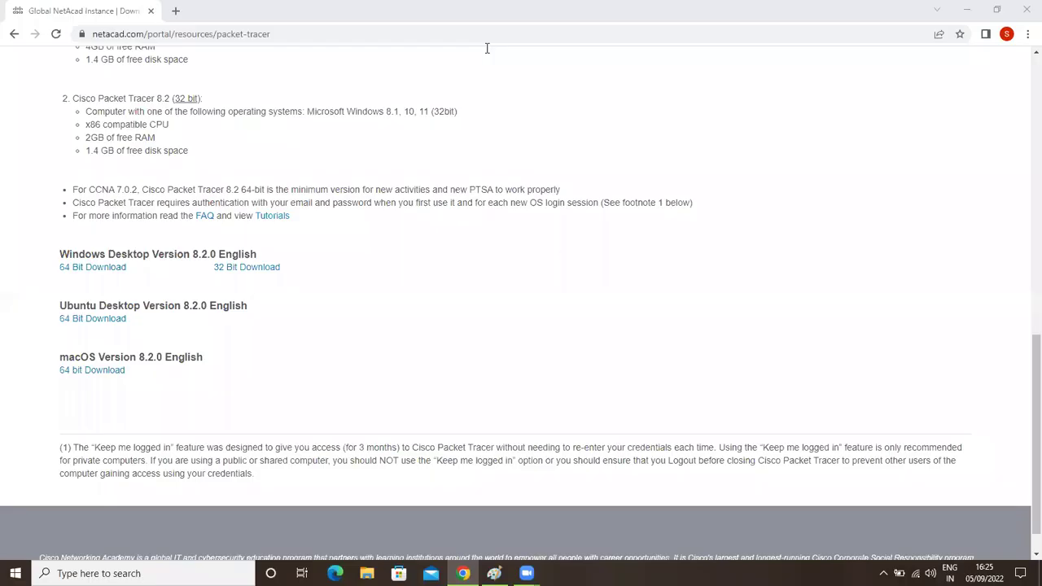
Step: Examine the free RAM and disk space requirements for the 64-bit Packet Tracer 8.2
scroll(375, 188, "up", 5)
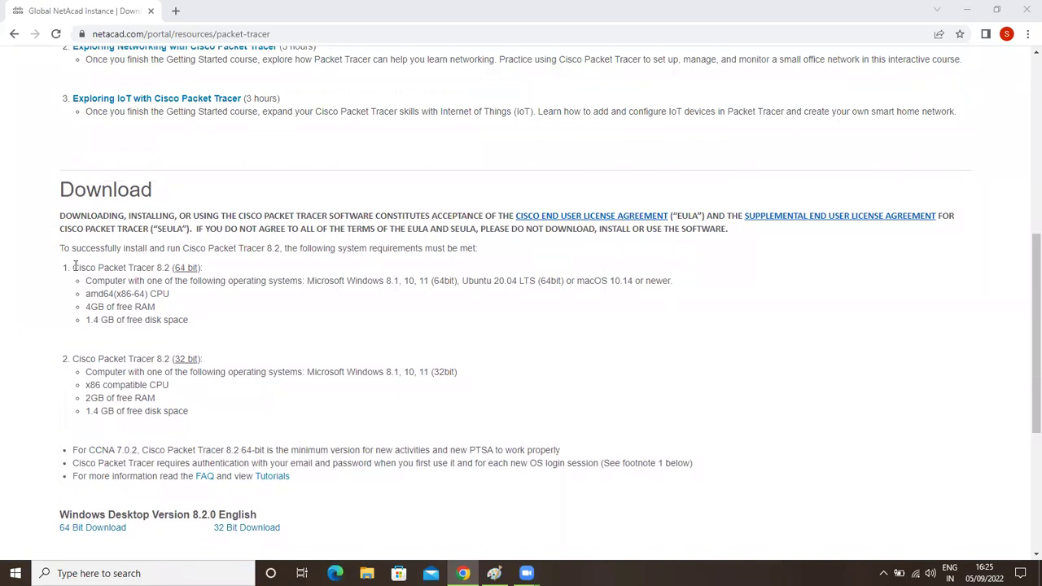
left_click_drag(66, 267, 202, 320)
left_click(202, 321)
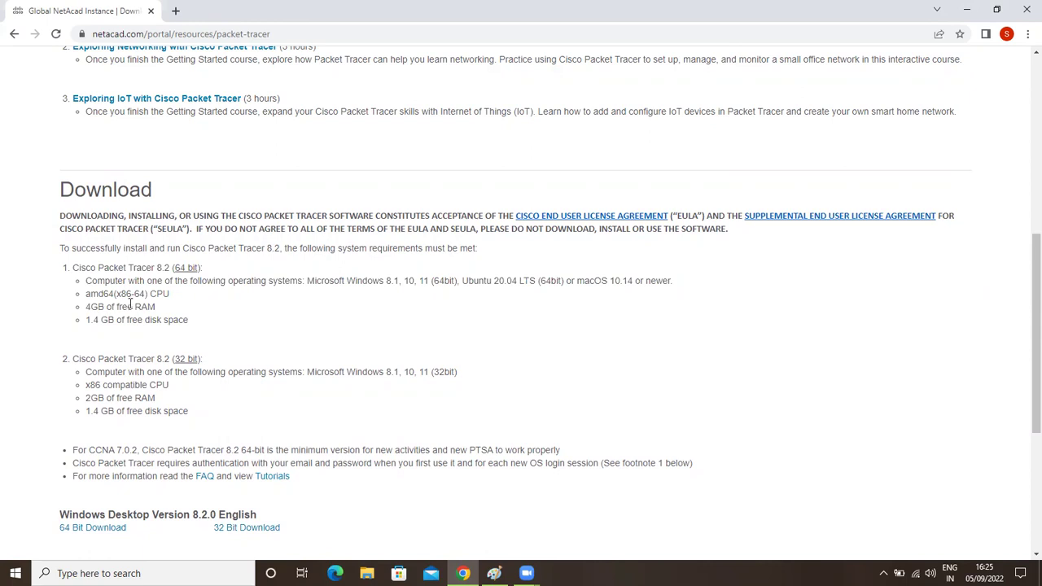
left_click_drag(155, 307, 85, 307)
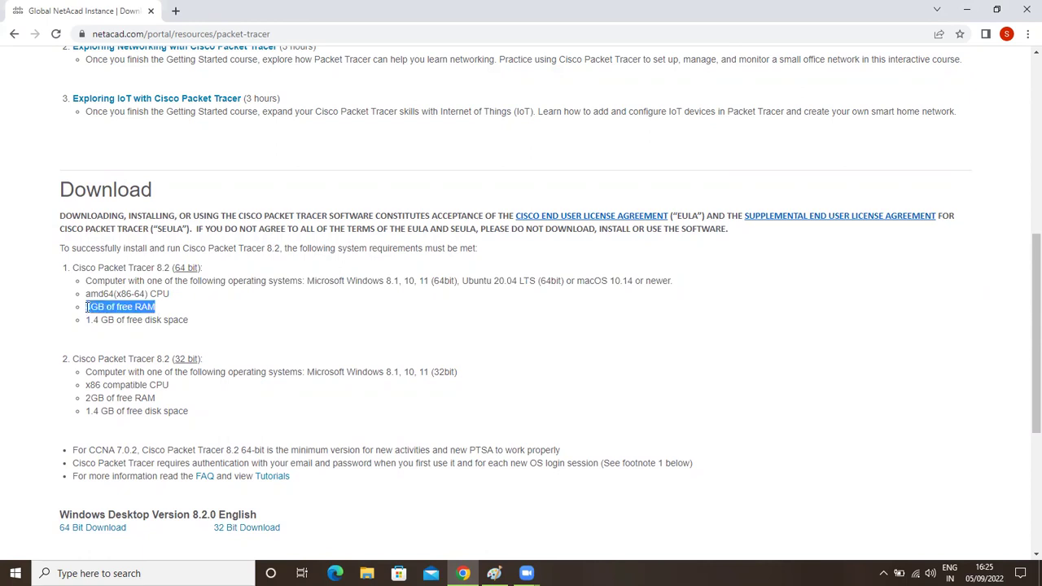
left_click(188, 320)
left_click_drag(193, 324, 84, 320)
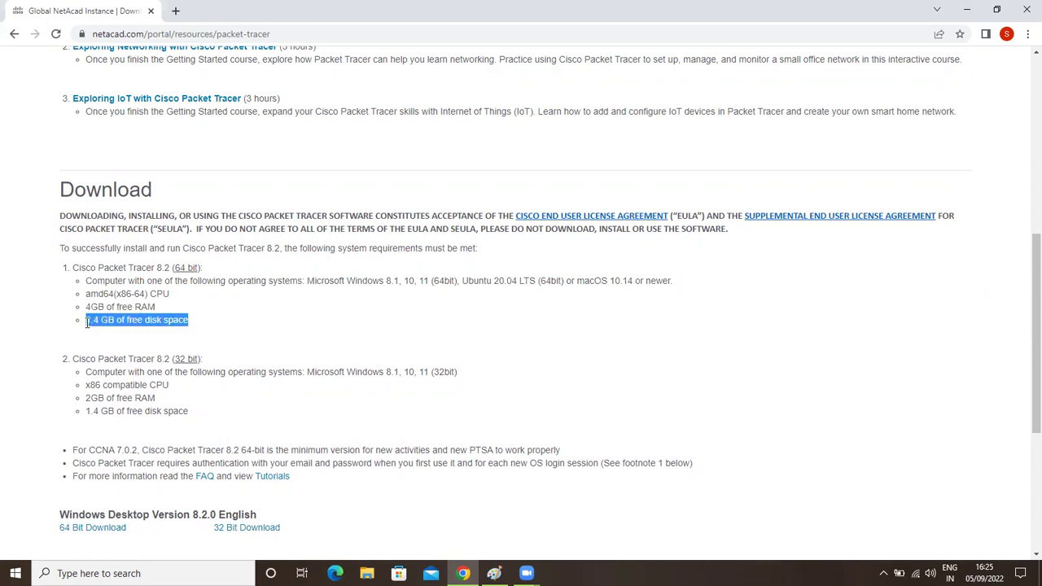
left_click(209, 326)
mouse_move(192, 329)
left_mouse_down()
mouse_move(87, 320)
mouse_move(195, 326)
left_mouse_up()
left_click(209, 323)
Step: Examine which Windows, Ubuntu and macOS versions the 64-bit Packet Tracer 8.2 supports
left_click_drag(378, 283, 445, 284)
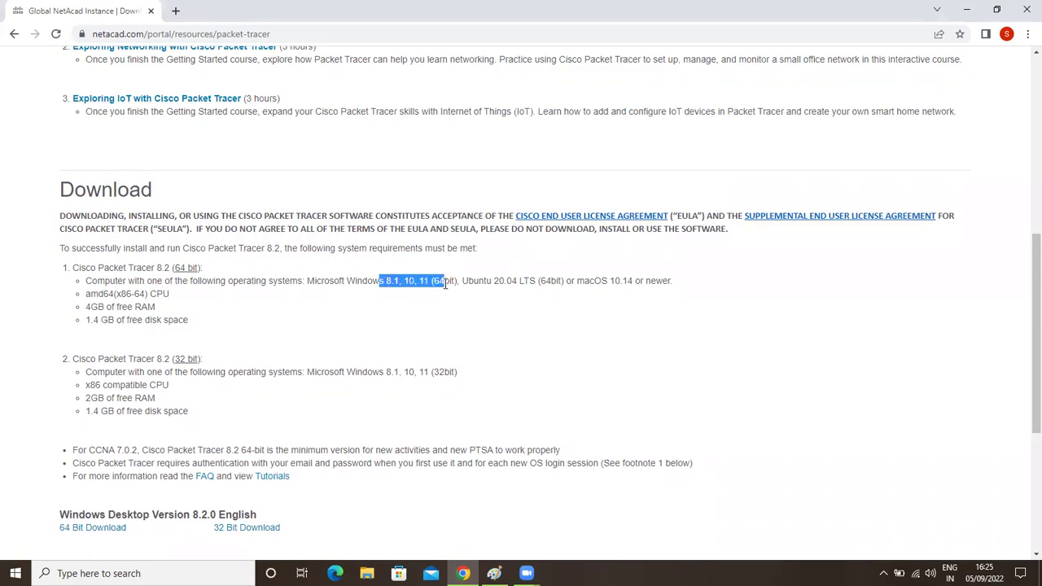
left_click(470, 307)
left_click_drag(387, 282, 445, 294)
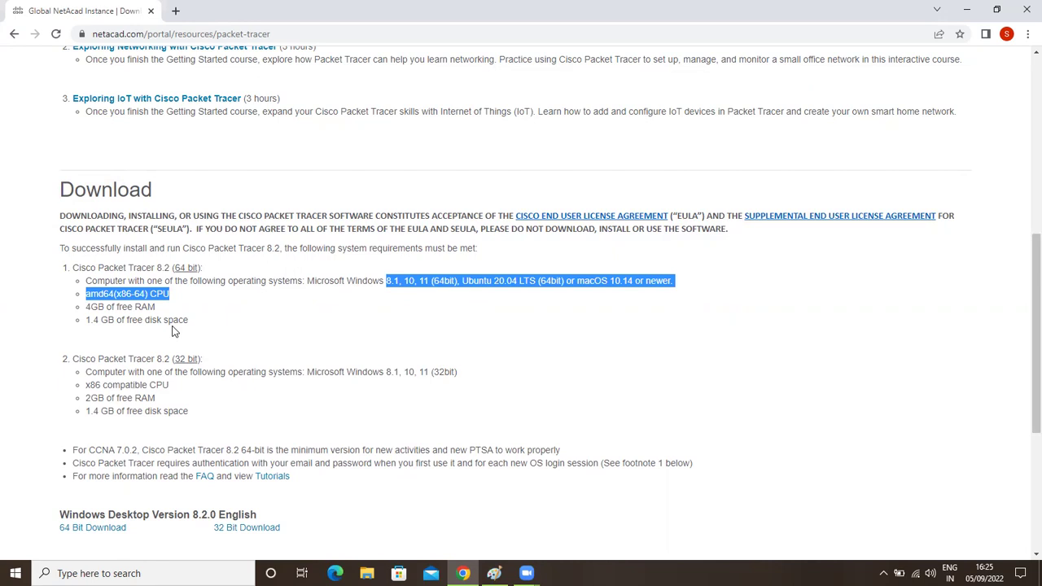
left_click(577, 293)
left_click_drag(610, 281, 641, 281)
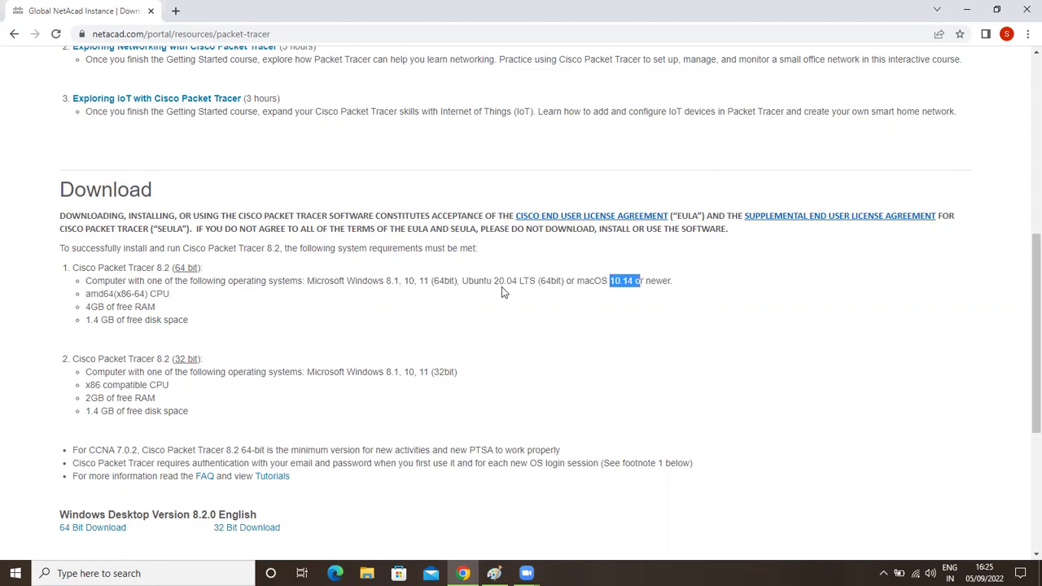
left_click_drag(498, 281, 519, 289)
scroll(260, 347, "down", 1)
left_click(331, 355)
scroll(330, 356, "down", 3)
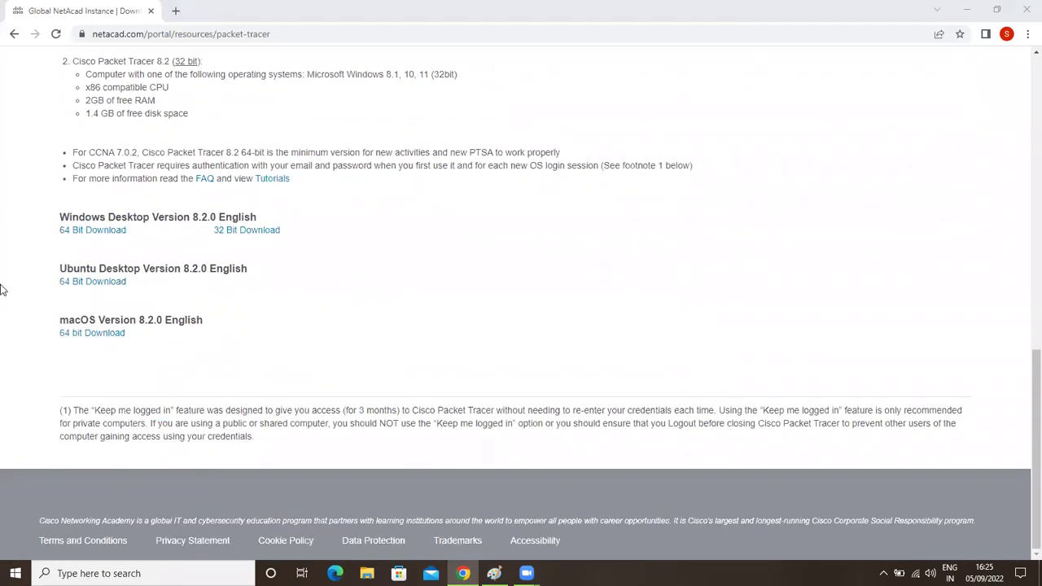
Step: Switch to File Explorer and run the CiscoPacketTracer_820_Windows_64bit installer from the Downloads folder
key("super+e")
left_click(142, 197)
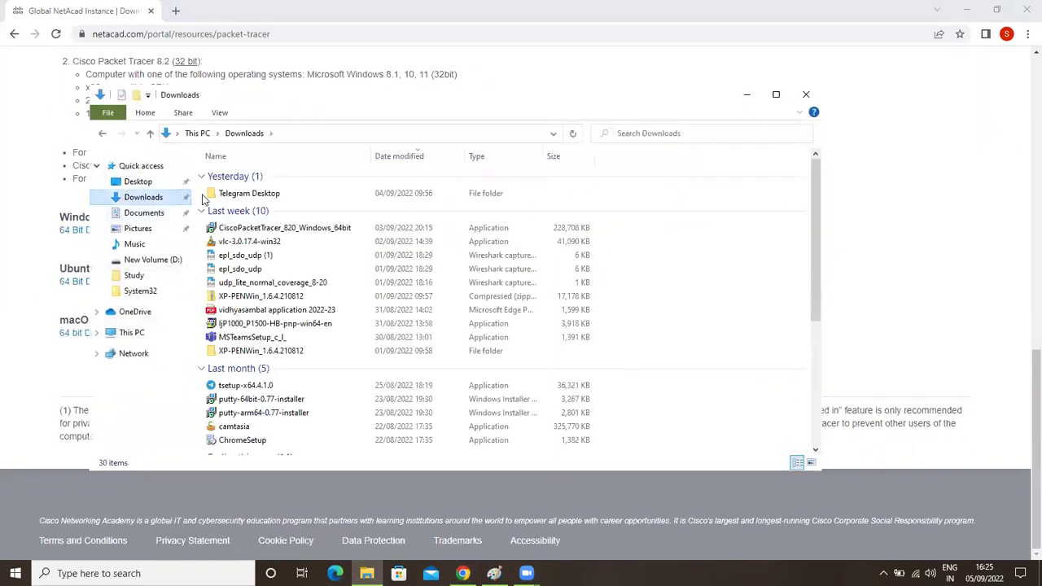
double_click(275, 230)
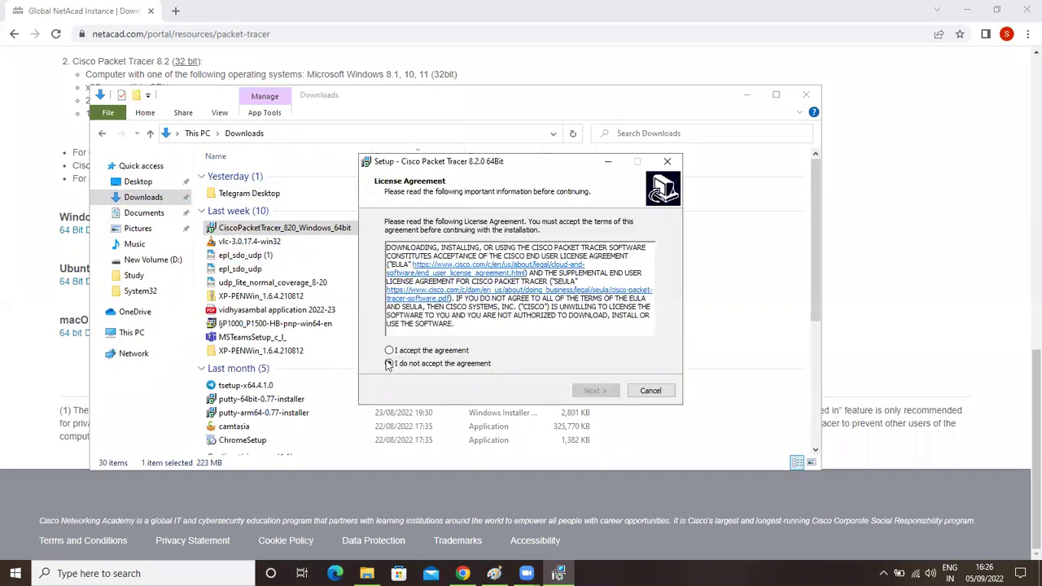
Step: Accept the license agreement and install Packet Tracer into the default folder with a desktop shortcut
left_click(399, 351)
left_click(584, 394)
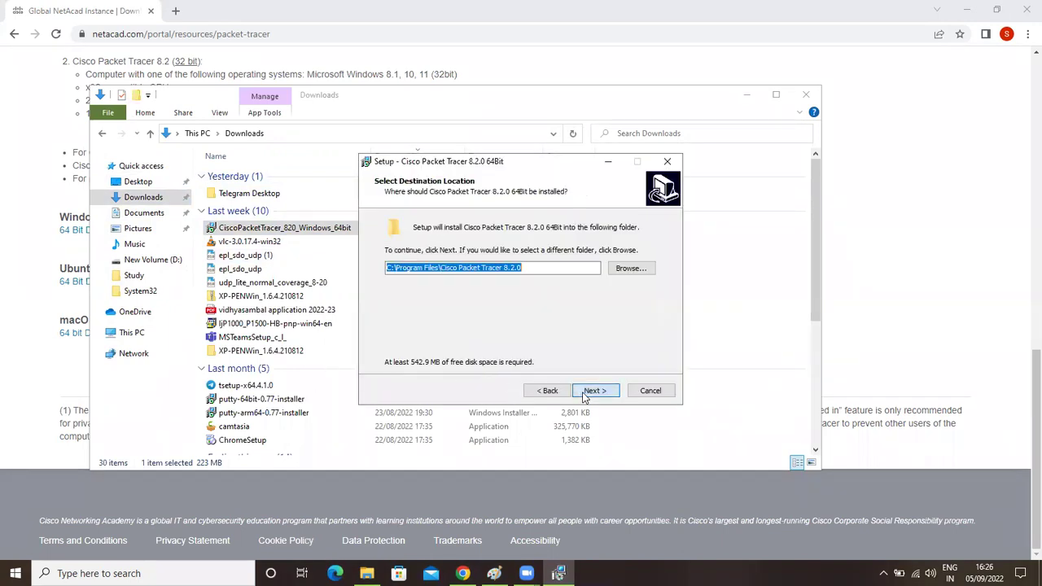
left_click(595, 393)
left_click(596, 392)
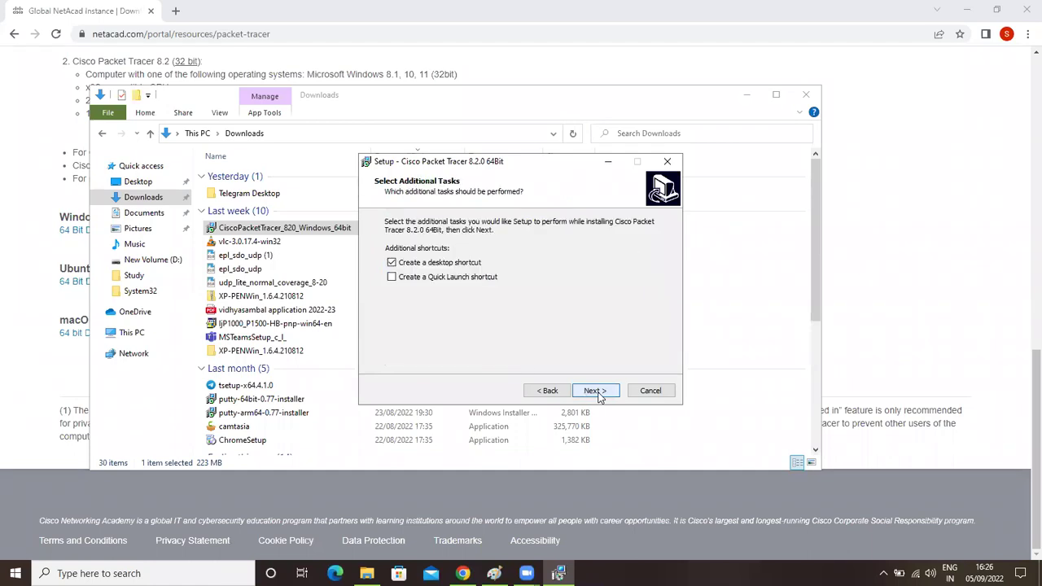
left_click(598, 393)
left_click(598, 392)
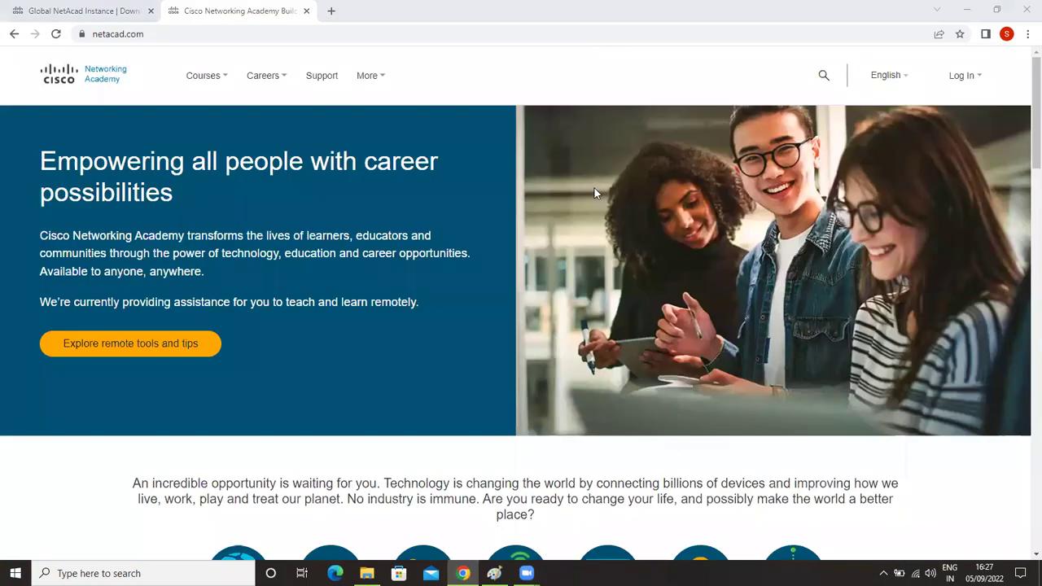
Step: Minimize the browser and Downloads windows to reach the desktop and refresh it
left_click(967, 11)
left_click(747, 96)
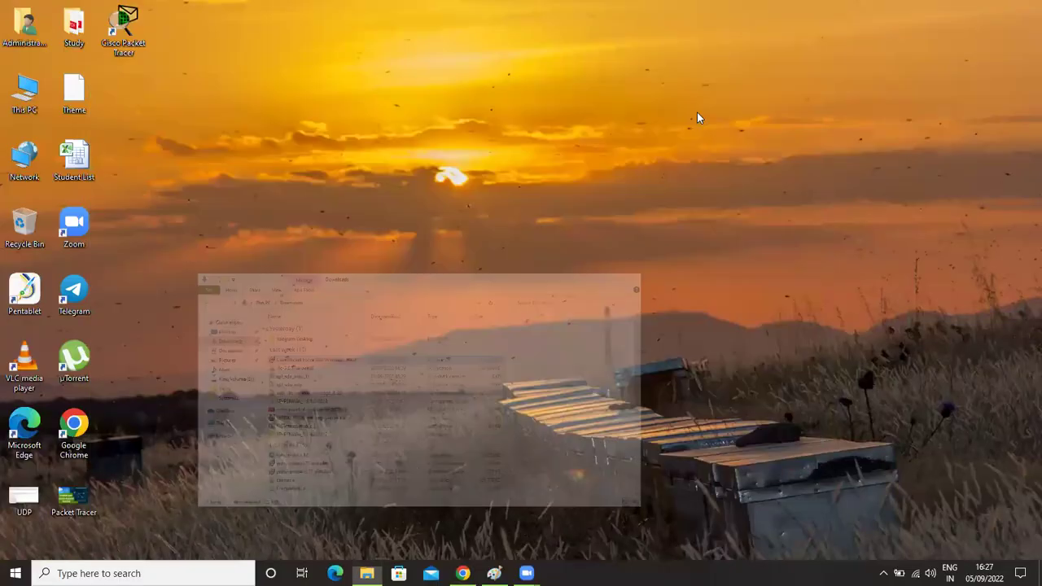
right_click(336, 113)
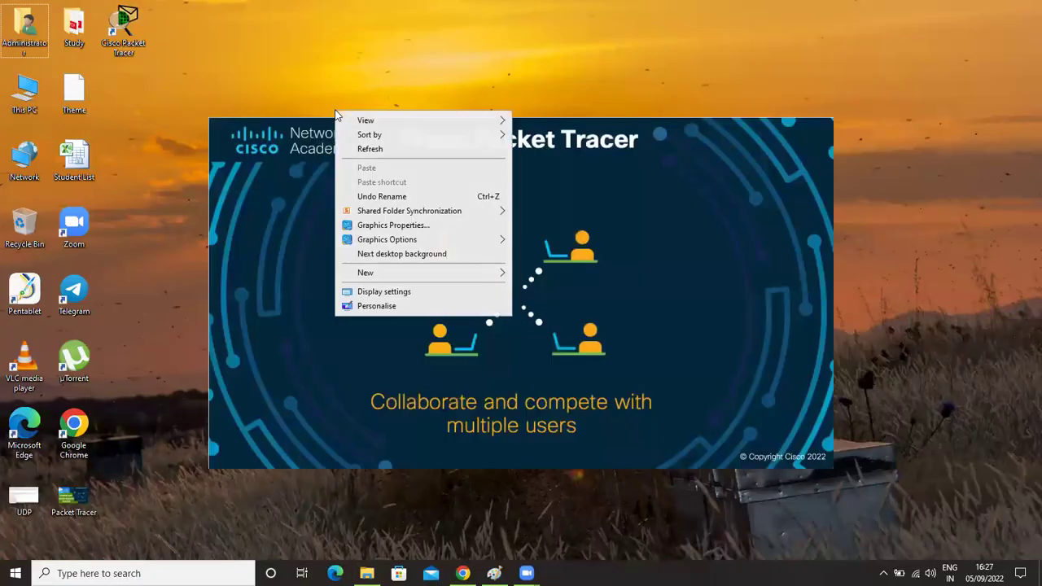
left_click(370, 149)
right_click(301, 24)
left_click(332, 65)
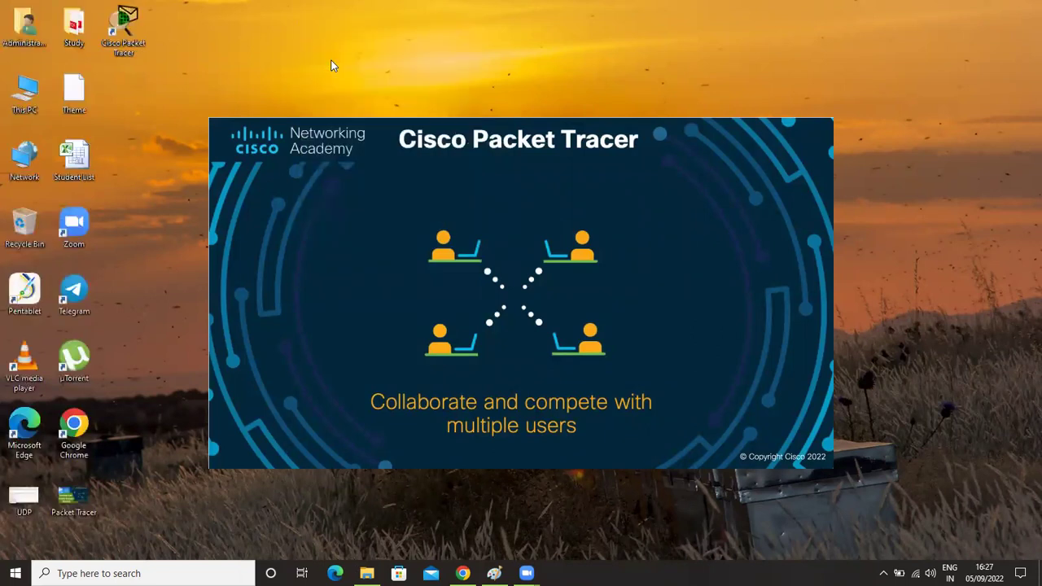
right_click(308, 33)
left_click(334, 70)
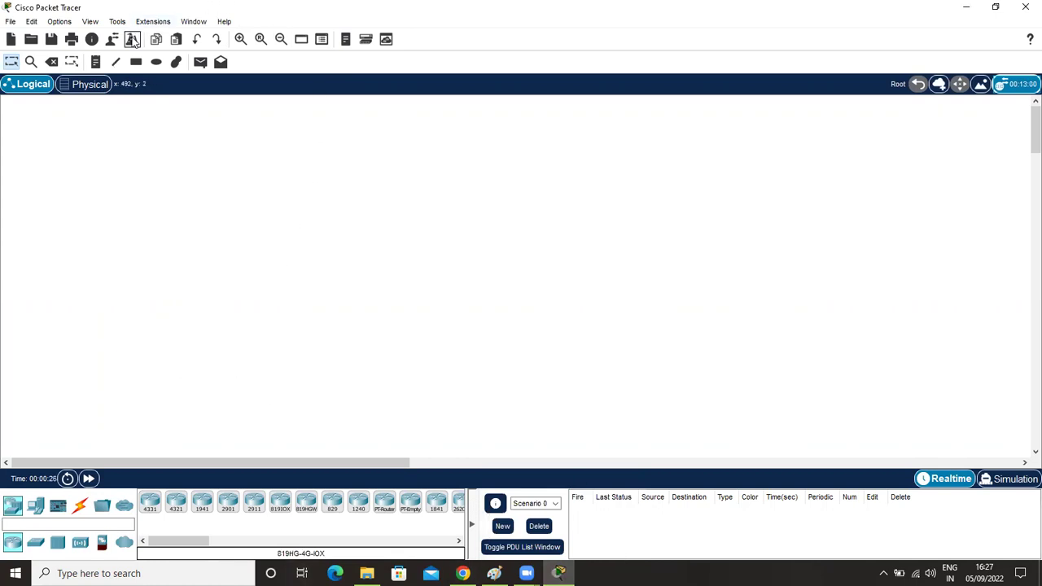
Step: Place two PCs and one laptop from the end devices in a triangle on the logical workspace
left_click(558, 573)
left_click(559, 573)
left_click(35, 506)
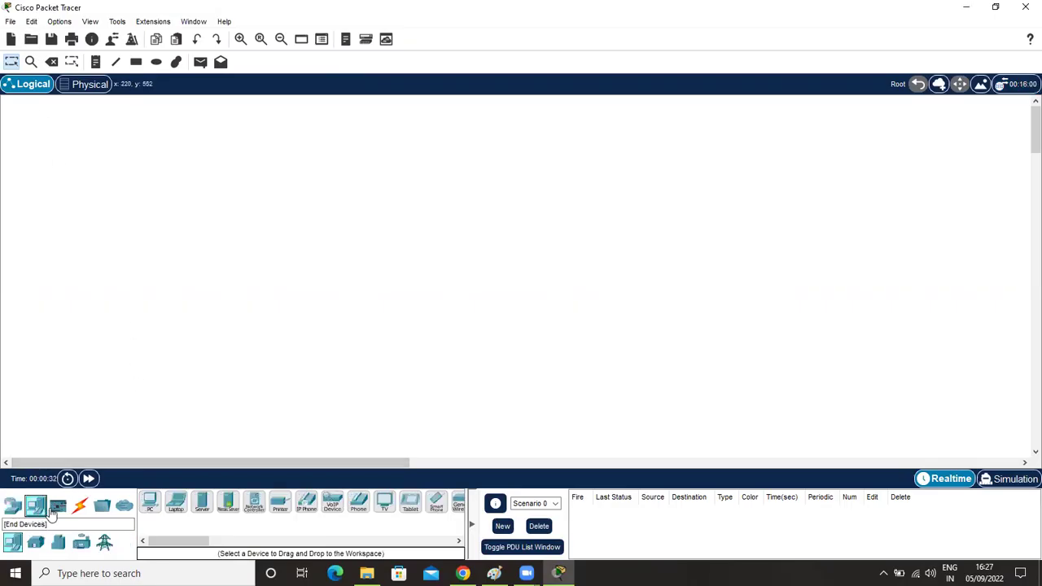
left_click_drag(150, 504, 147, 419)
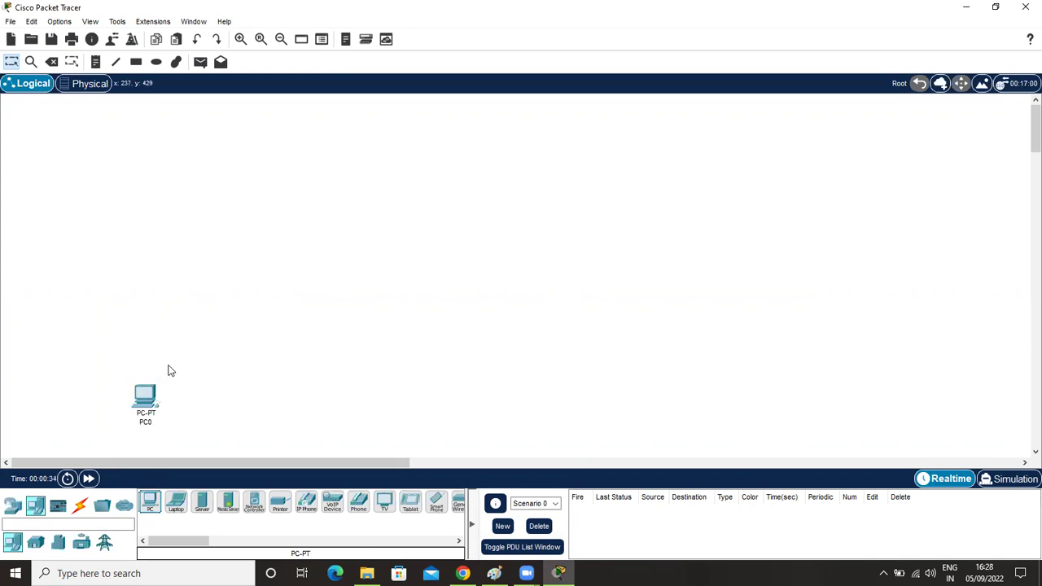
left_click(176, 502)
left_click(217, 400)
left_click(150, 502)
left_click(183, 314)
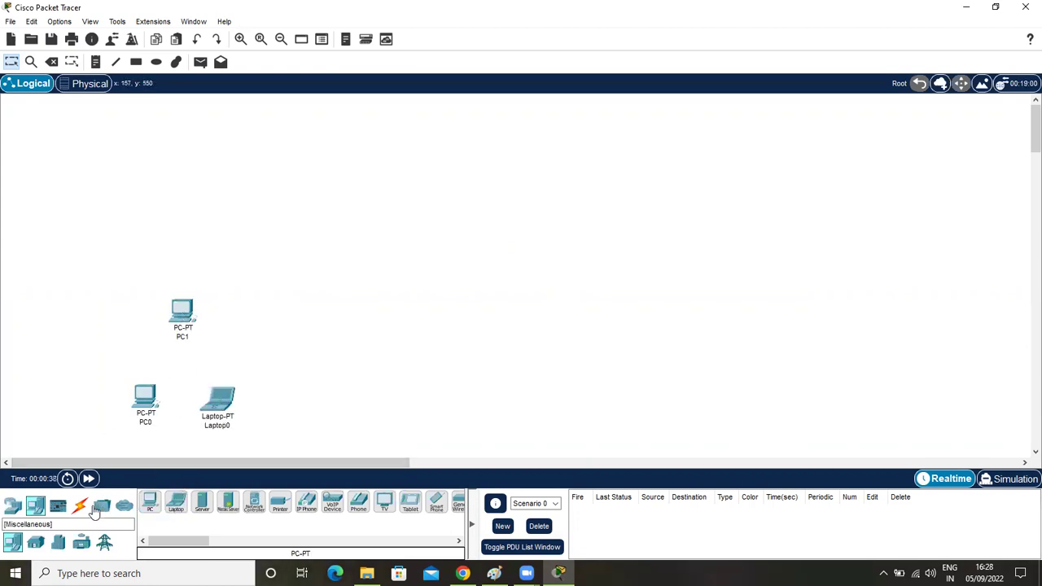